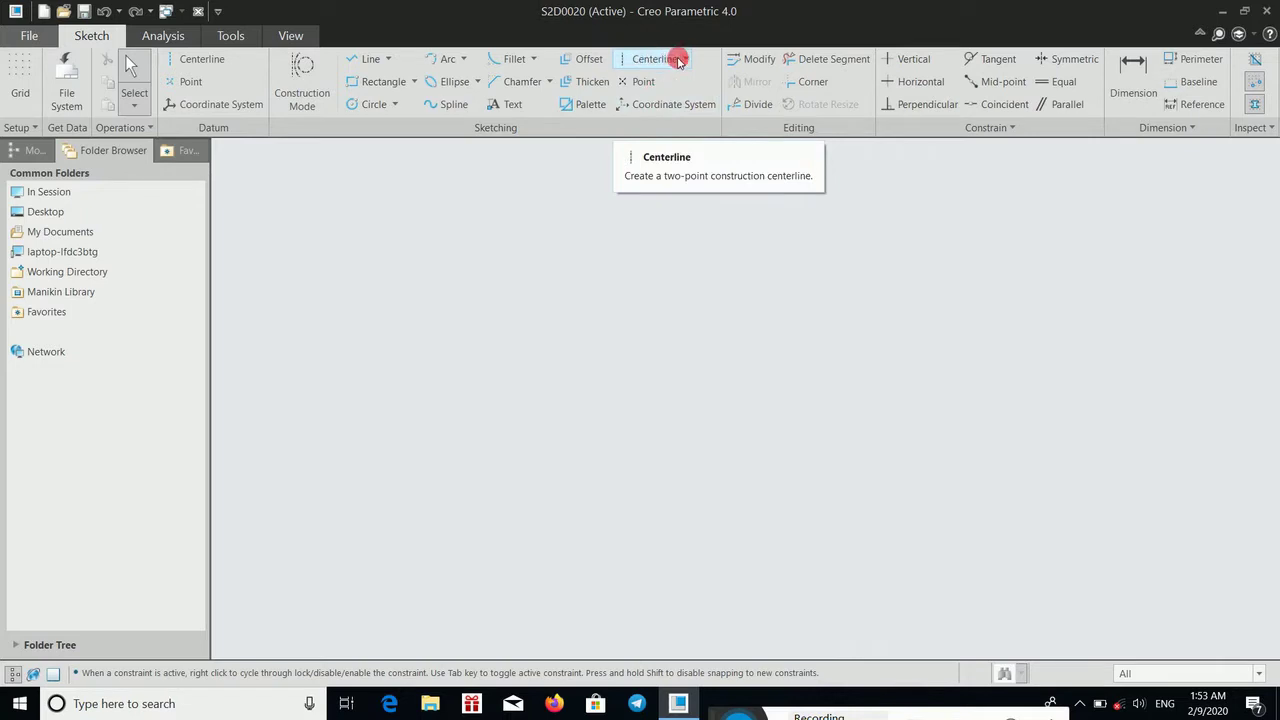
Step: Pick the two-point Centerline tool from the Sketching group's centerline list
{"action": "left_click", "coordinate": [685, 59]}
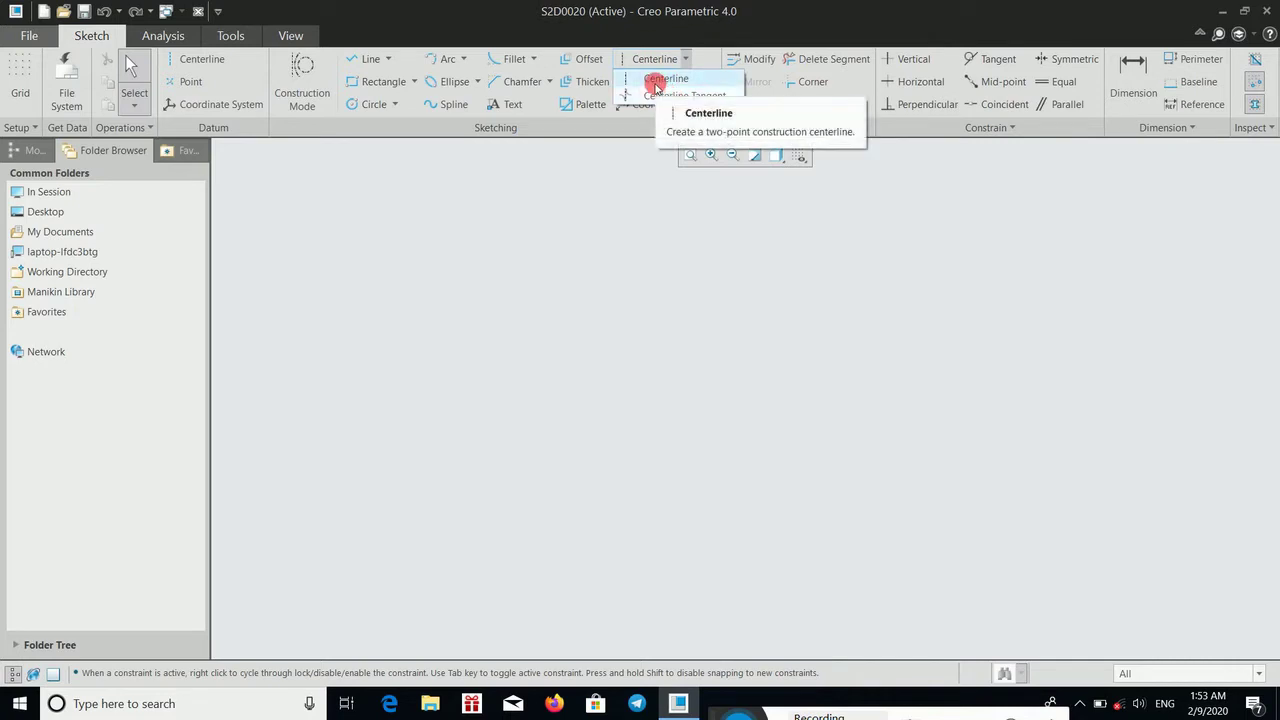
{"action": "left_click", "coordinate": [656, 82]}
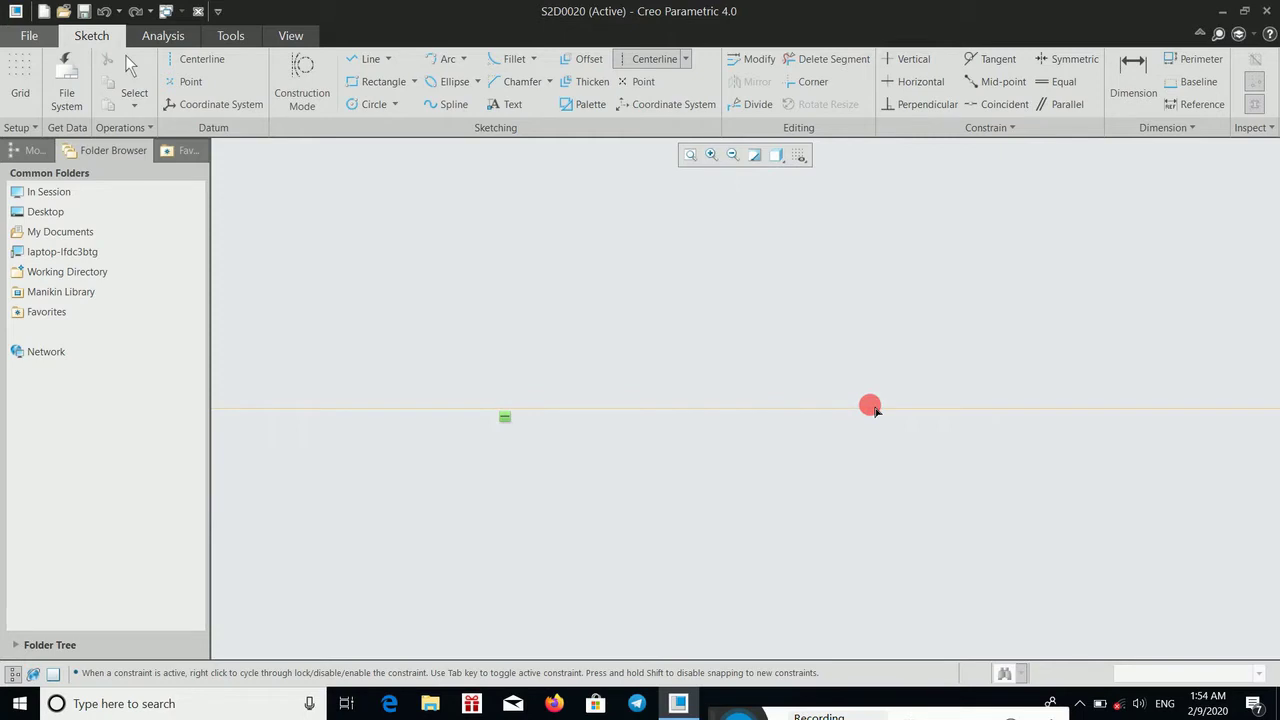
Step: Draw a horizontal centerline, then a vertical centerline crossing it near the sketch middle
{"action": "left_click", "coordinate": [871, 408]}
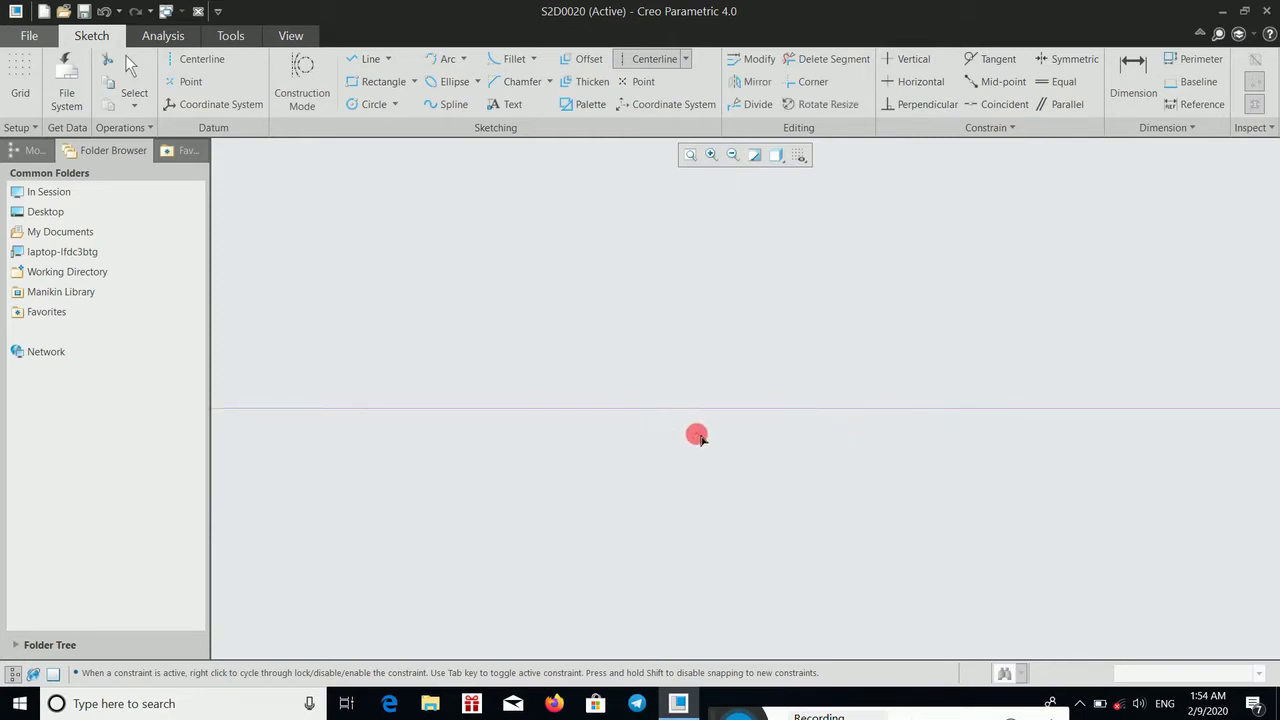
{"action": "left_click", "coordinate": [704, 409]}
{"action": "left_click", "coordinate": [704, 409]}
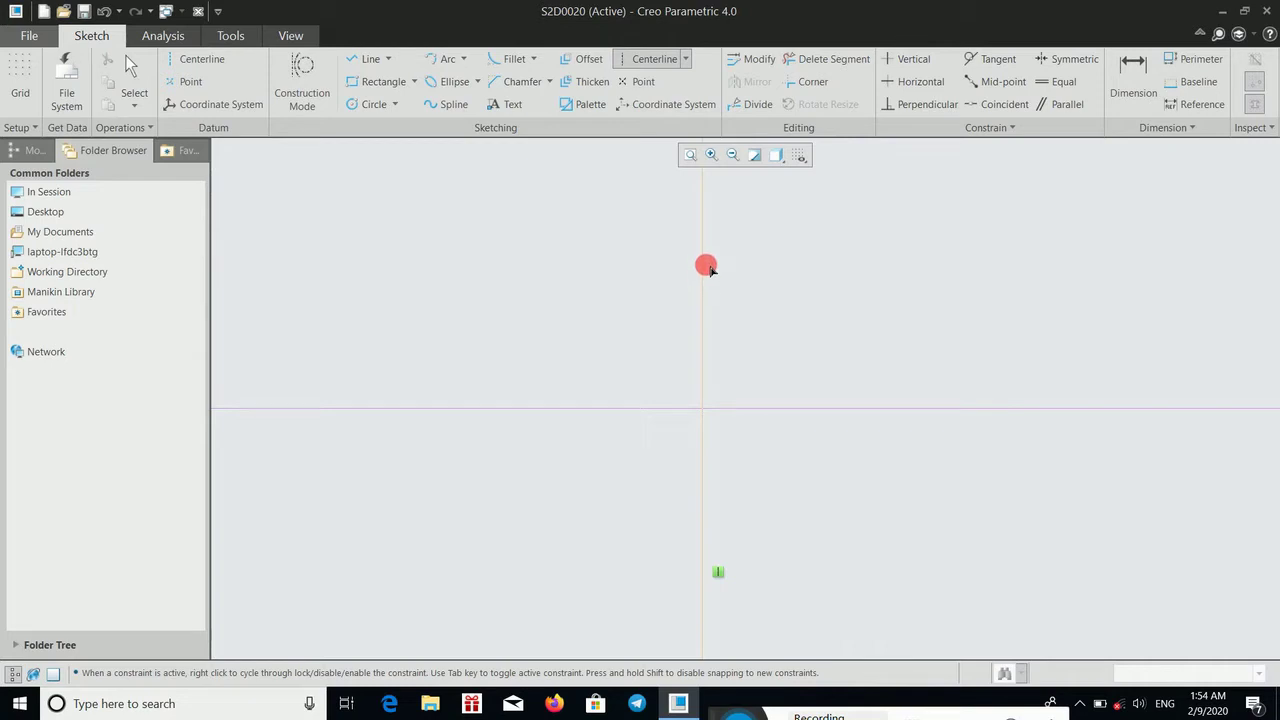
{"action": "left_click", "coordinate": [707, 267]}
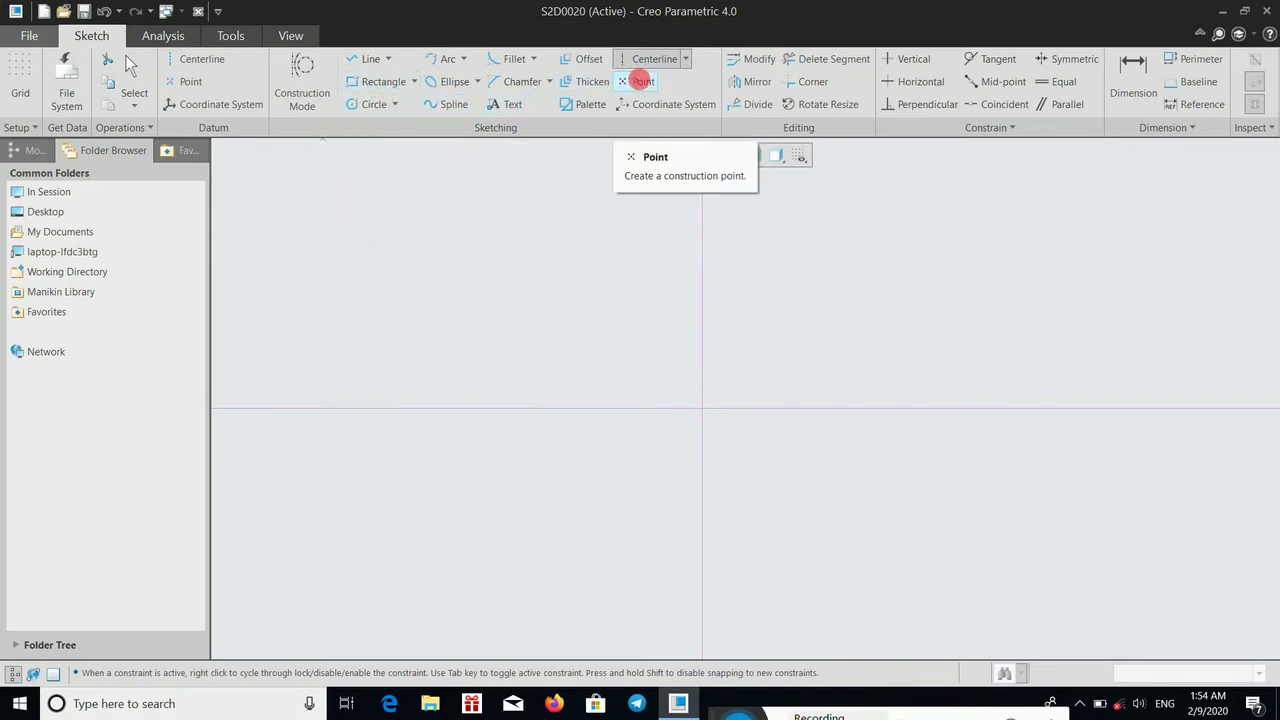
Step: Draw a small circle at upper left, then a larger circle to its right, both above the horizontal centerline
{"action": "left_click", "coordinate": [686, 58]}
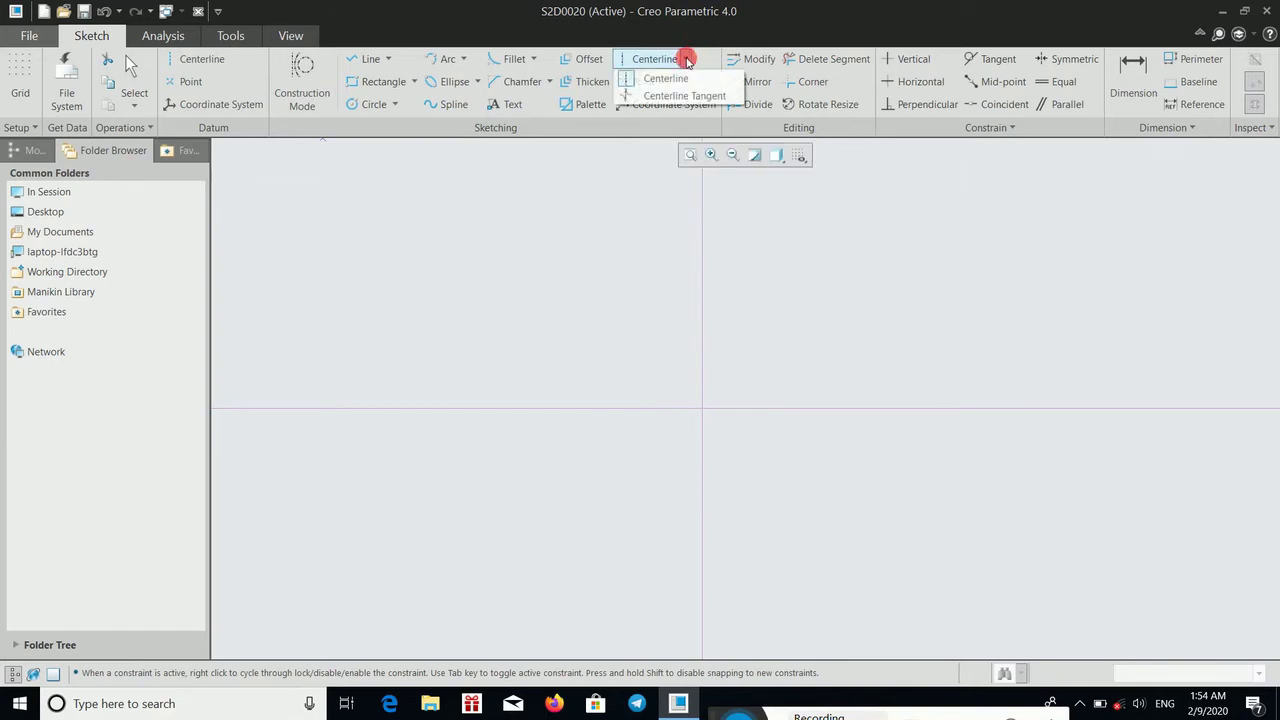
{"action": "left_click", "coordinate": [513, 237]}
{"action": "left_click", "coordinate": [370, 103]}
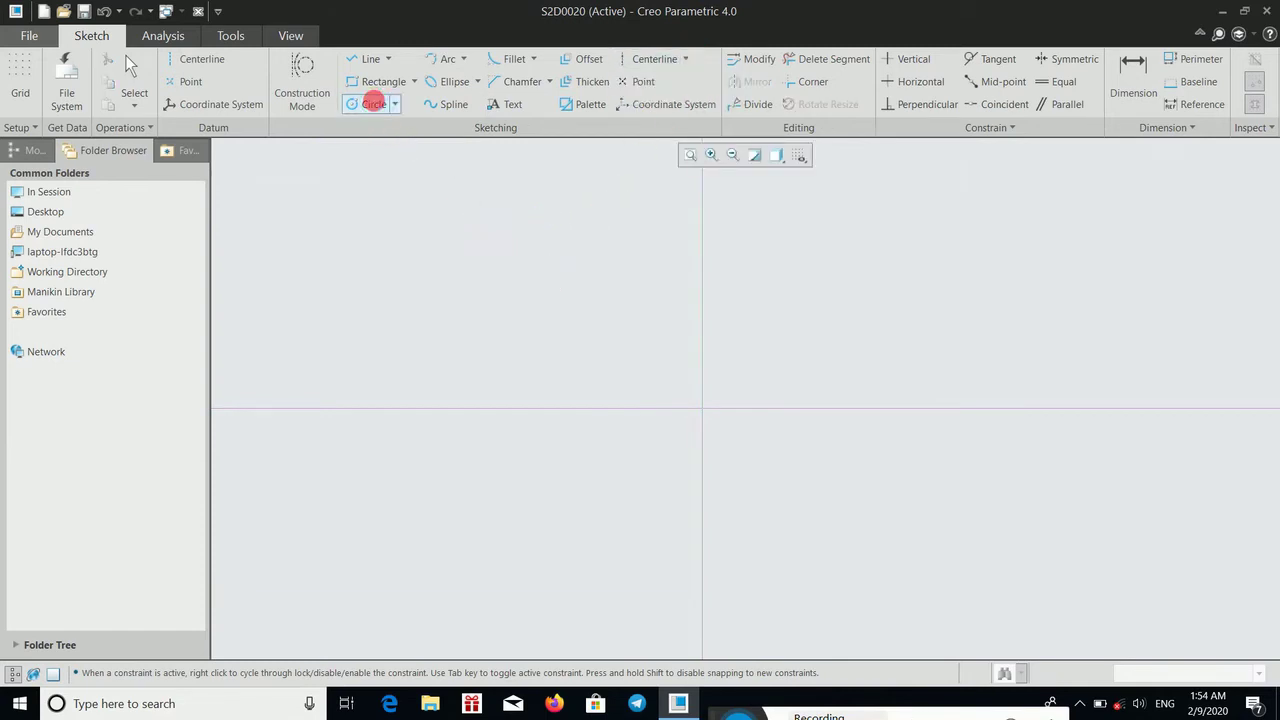
{"action": "left_click", "coordinate": [348, 261]}
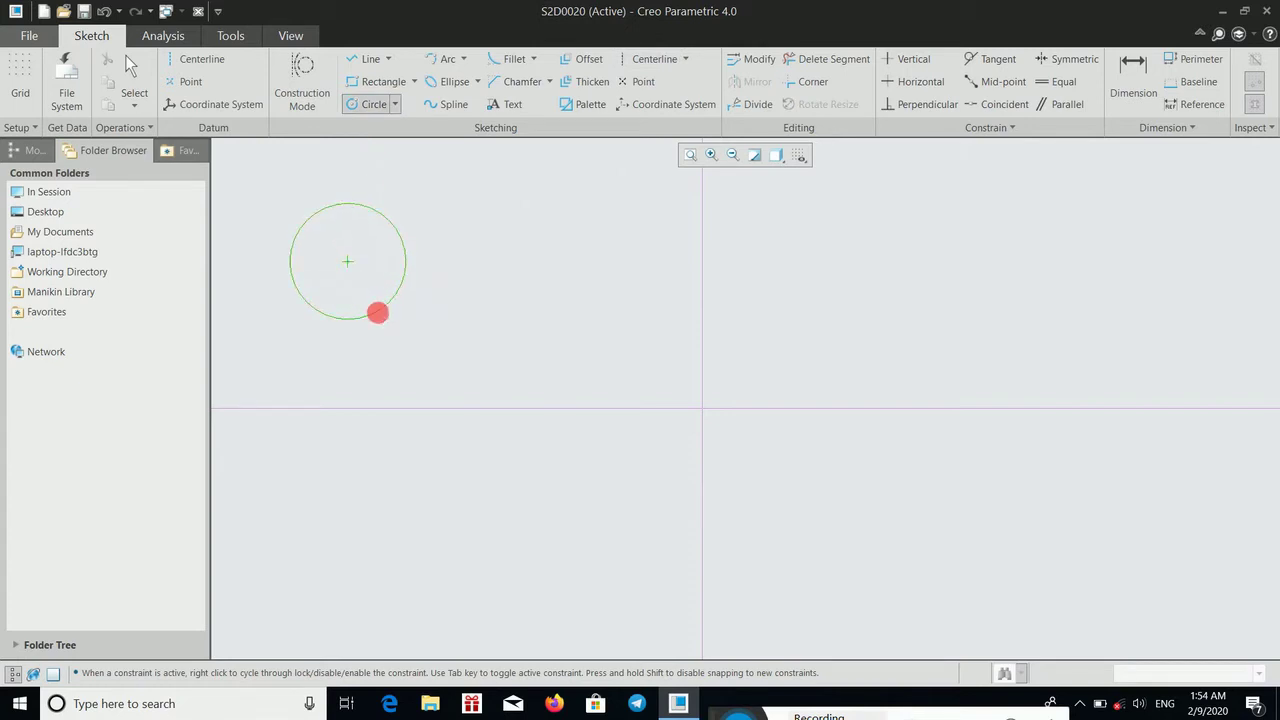
{"action": "left_click", "coordinate": [375, 311]}
{"action": "left_click", "coordinate": [570, 324]}
{"action": "left_click", "coordinate": [627, 404]}
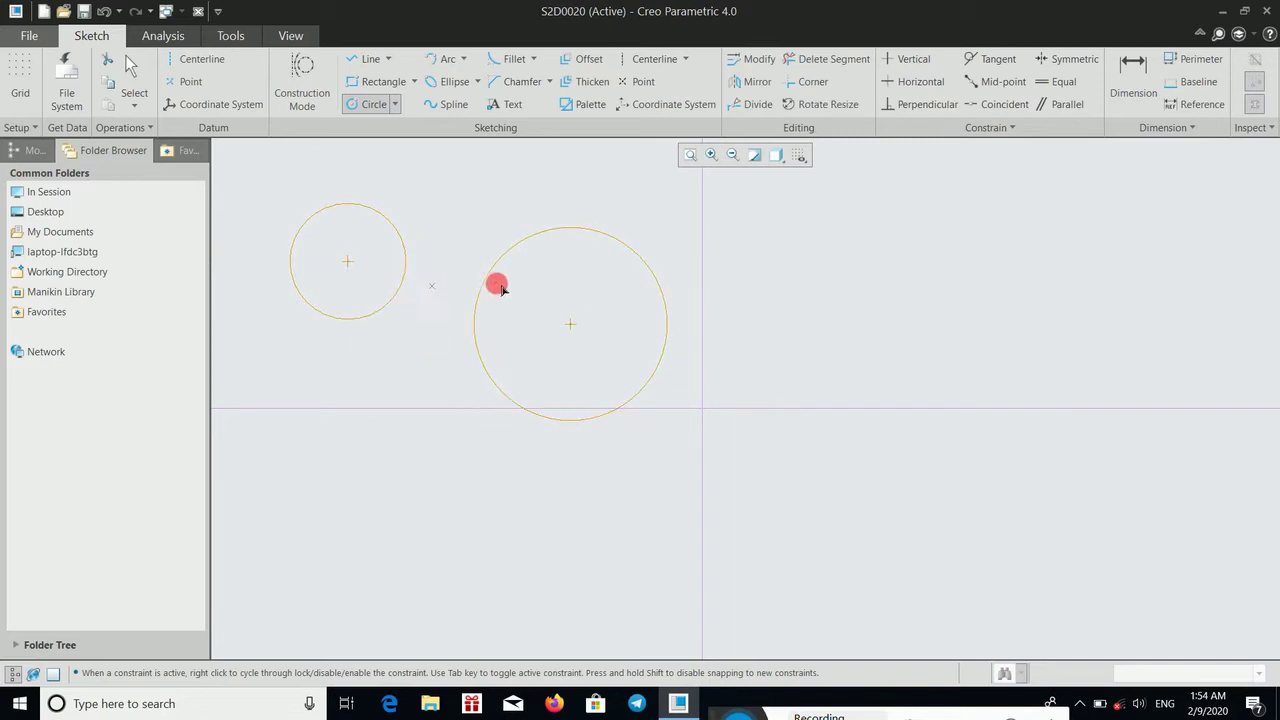
{"action": "left_click", "coordinate": [688, 58]}
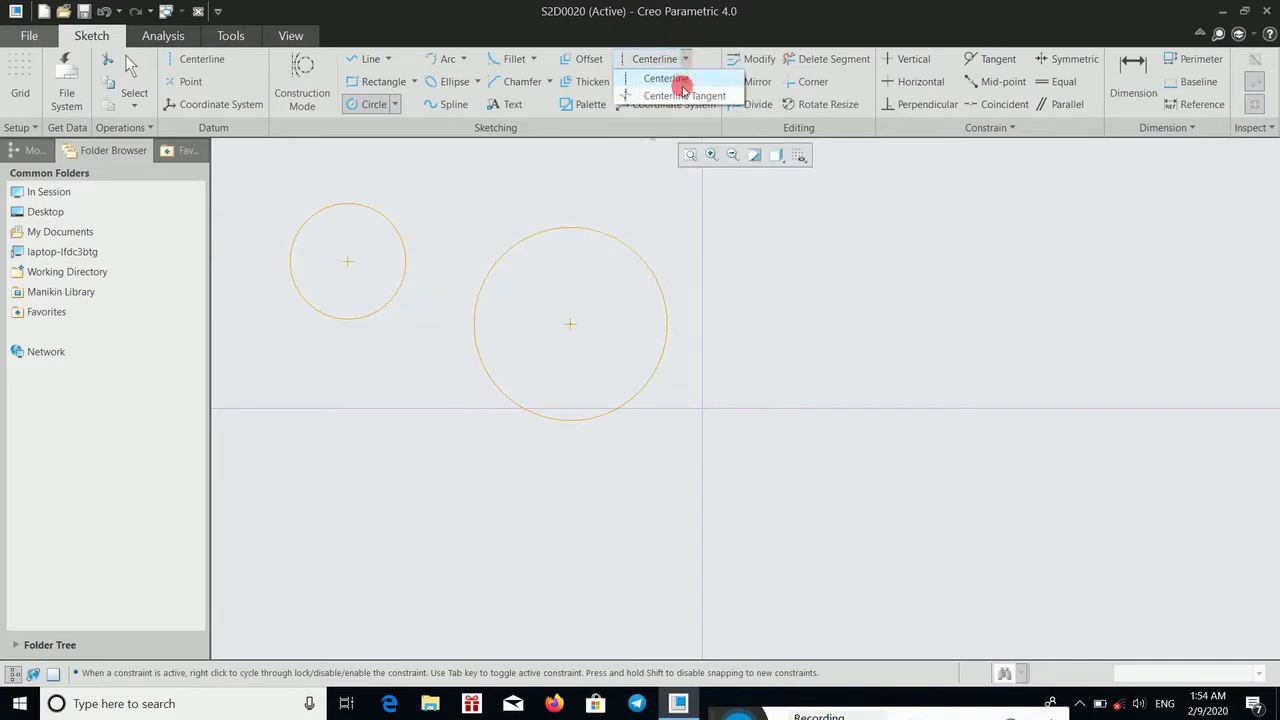
Step: Add a Centerline Tangent touching the large circle and the small circle
{"action": "left_click", "coordinate": [680, 97]}
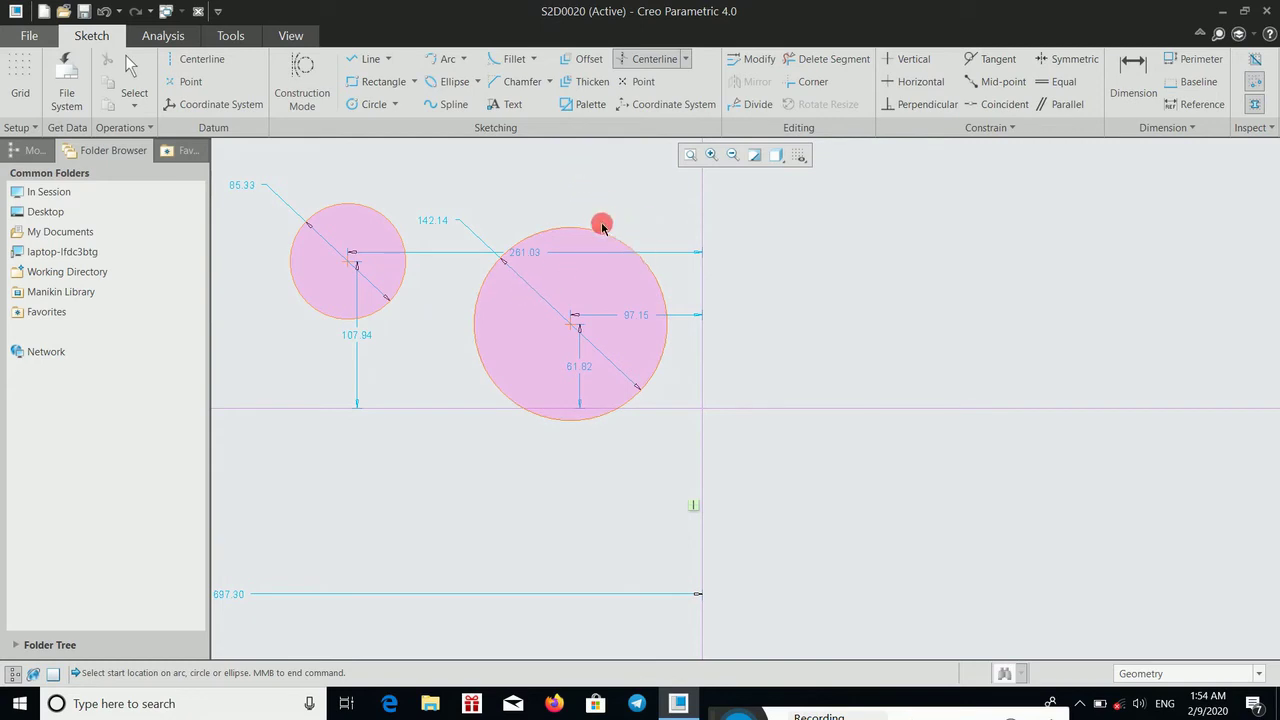
{"action": "left_click", "coordinate": [685, 59]}
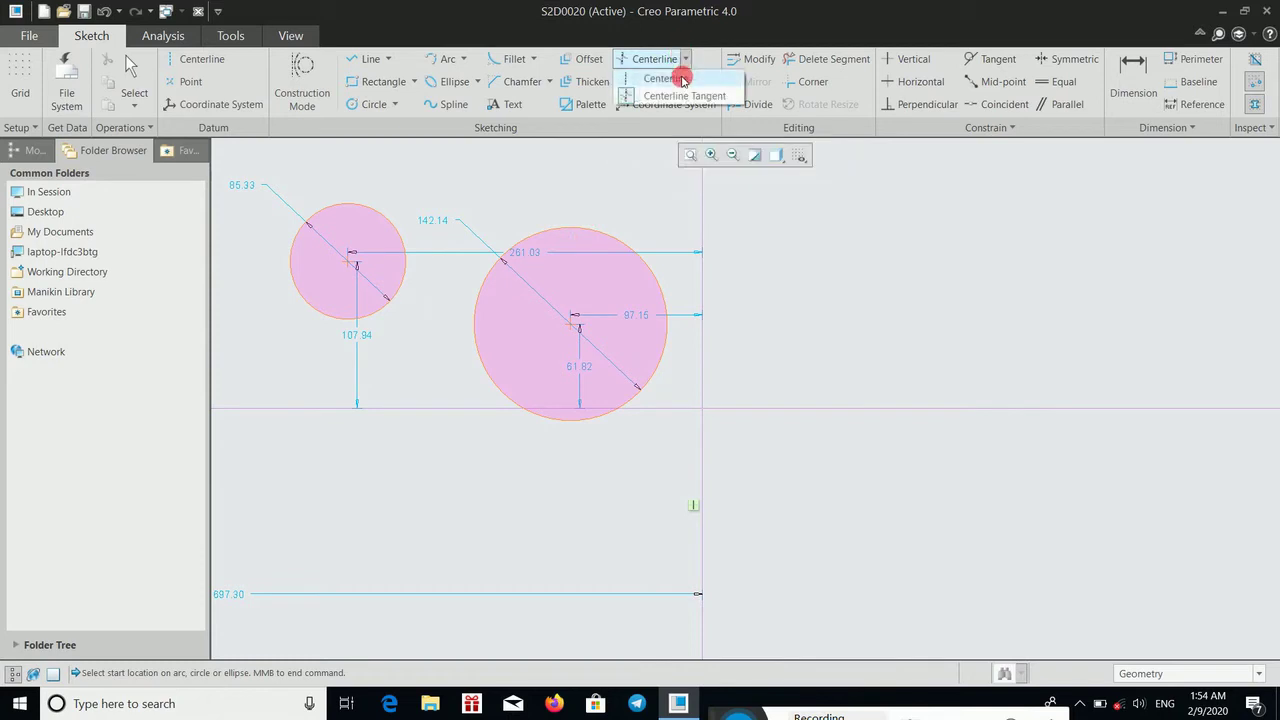
{"action": "left_click", "coordinate": [681, 95]}
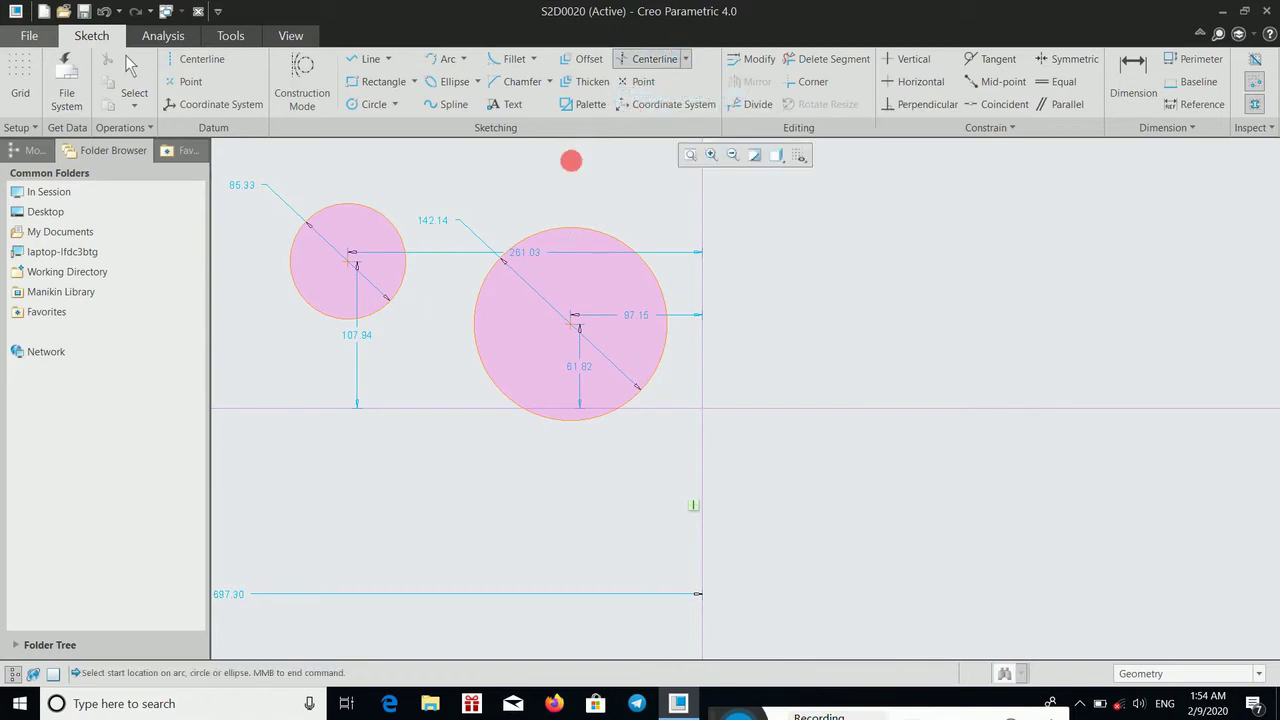
{"action": "left_click", "coordinate": [549, 232]}
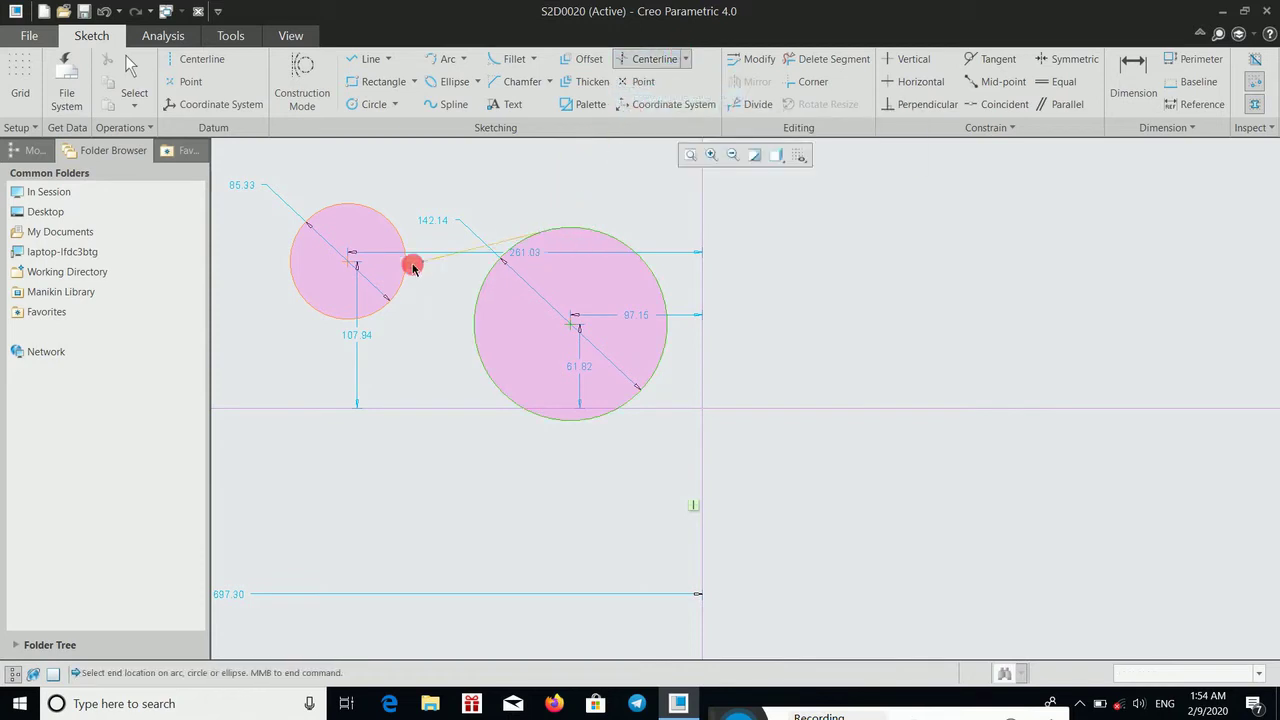
{"action": "left_click", "coordinate": [373, 314]}
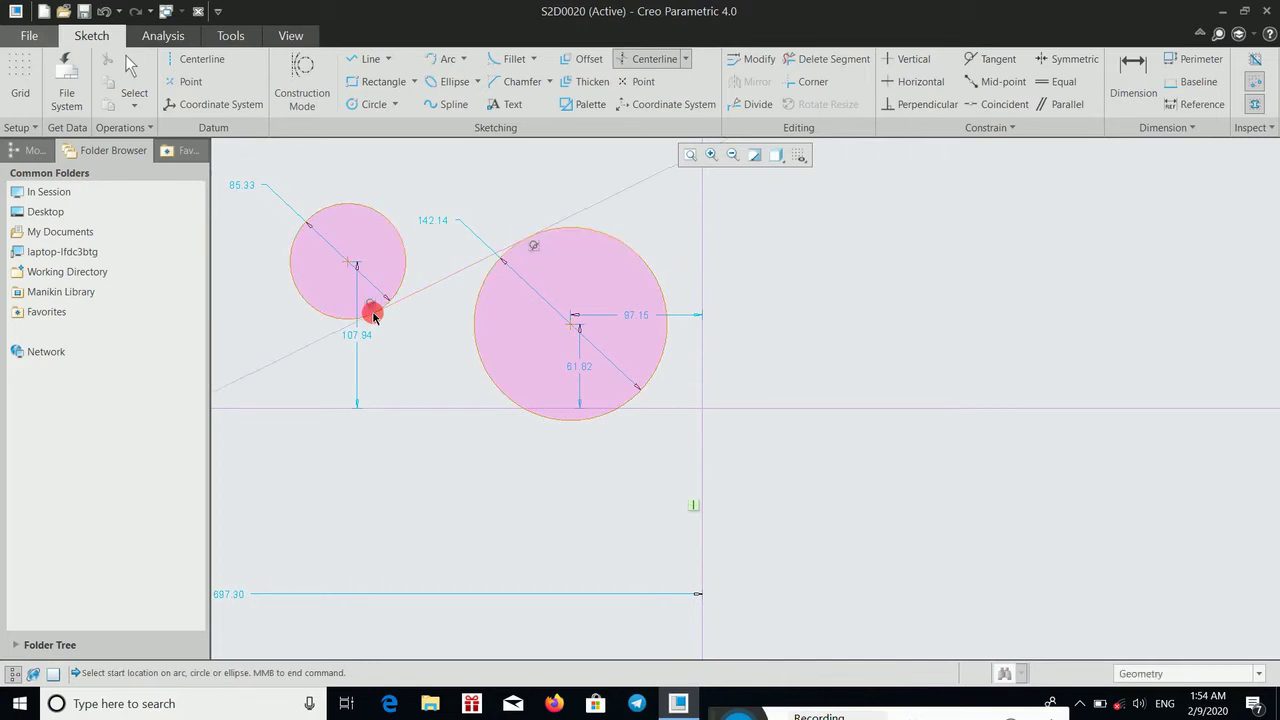
Step: Pan the sketch to reveal empty space right of the circles
{"action": "middle_click_drag", "start_coordinate": [423, 331], "coordinate": [607, 491]}
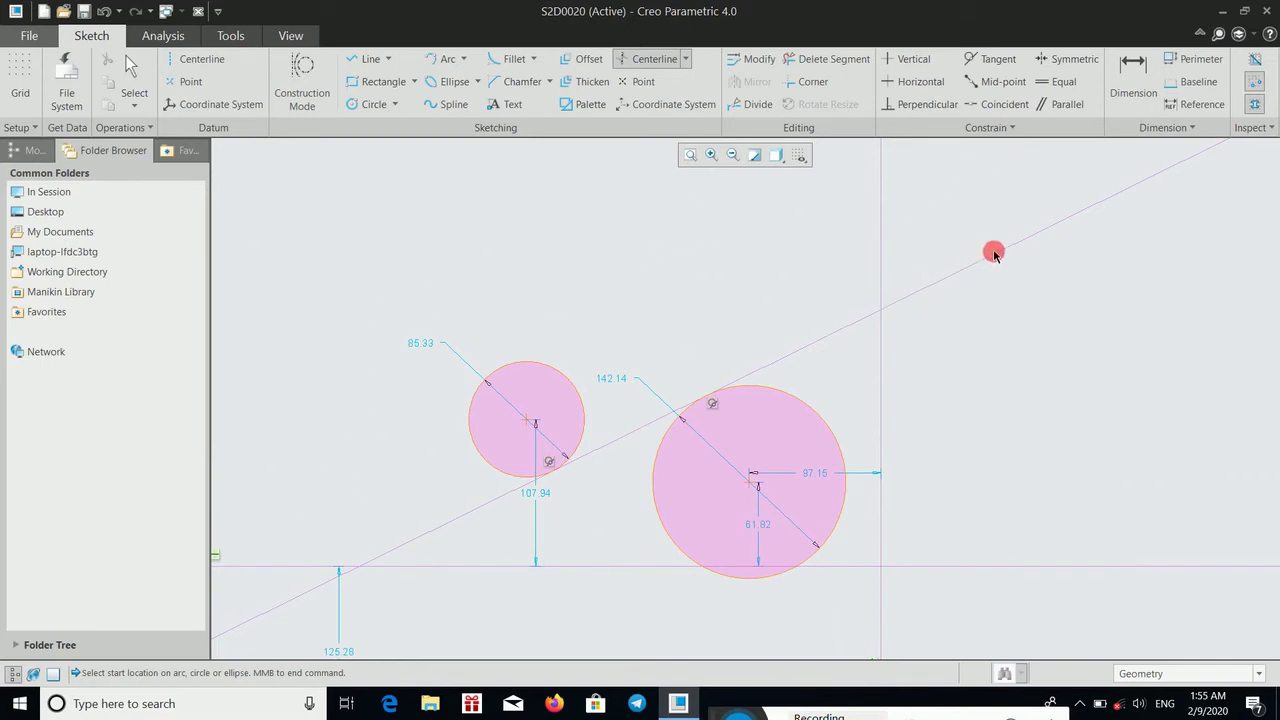
{"action": "middle_click_drag", "start_coordinate": [993, 253], "coordinate": [963, 265]}
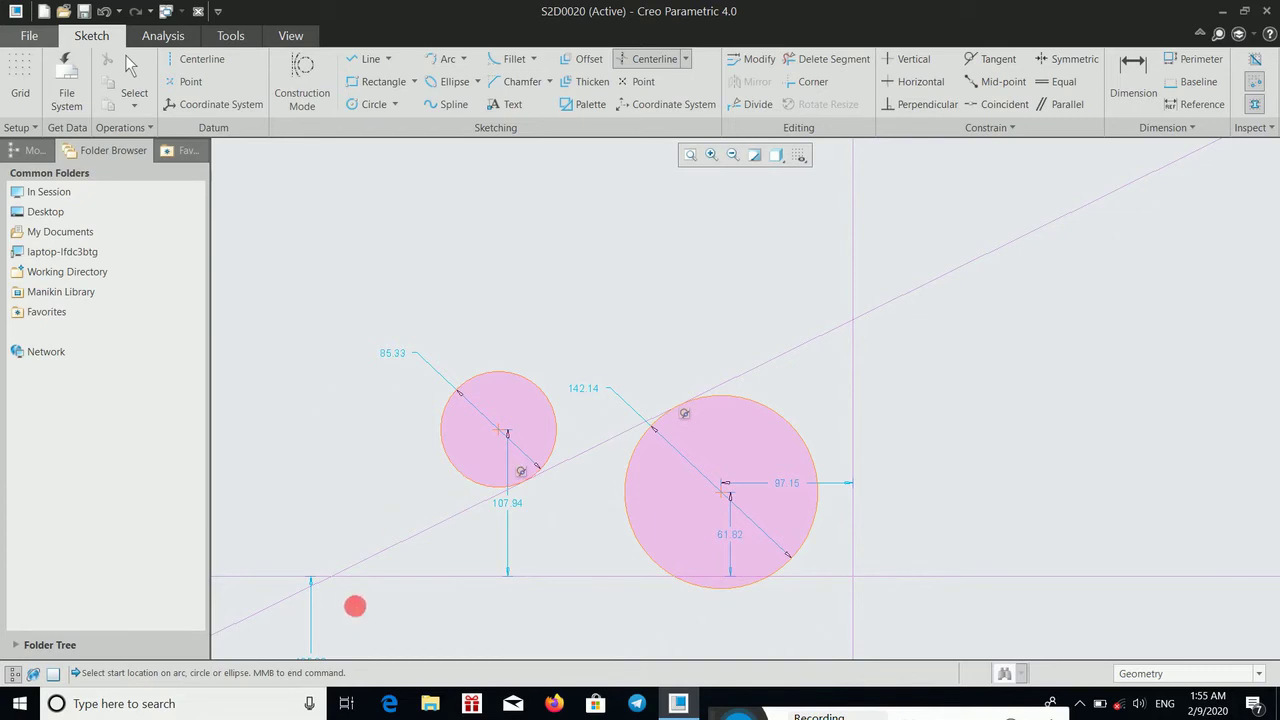
{"action": "middle_click_drag", "start_coordinate": [344, 620], "coordinate": [366, 577]}
{"action": "middle_click_drag", "start_coordinate": [406, 466], "coordinate": [421, 490]}
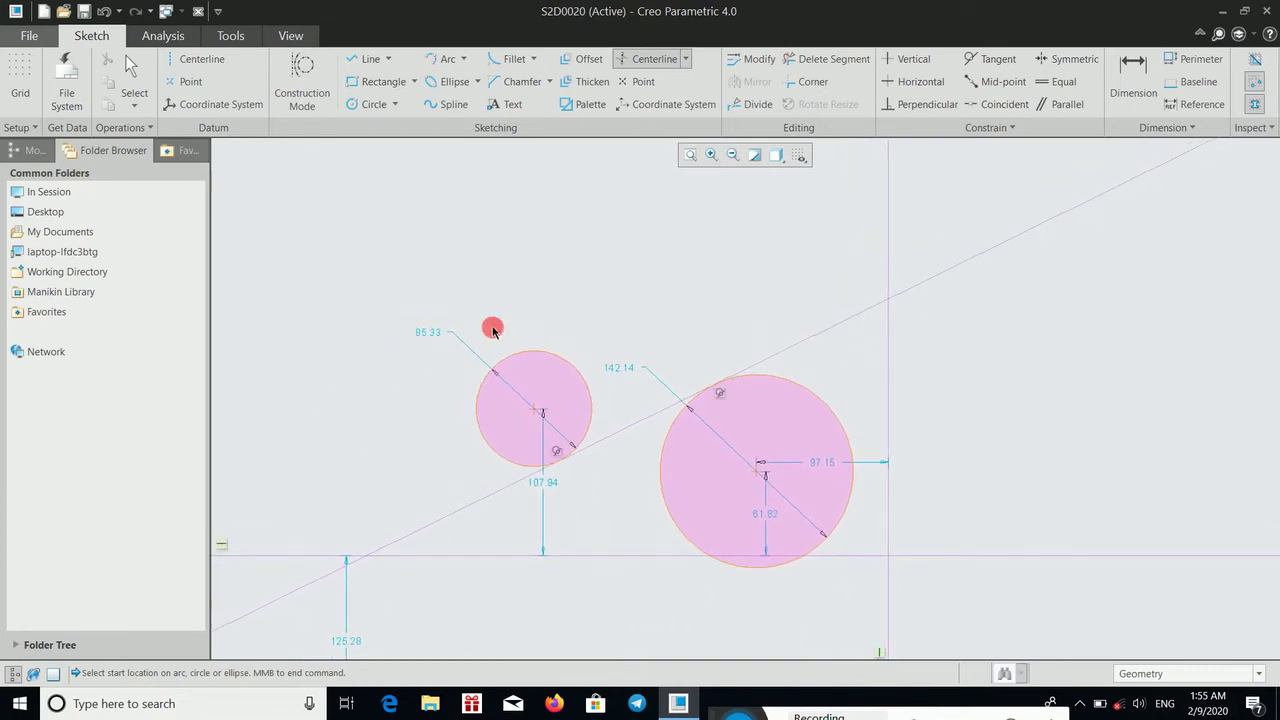
{"action": "middle_click_drag", "start_coordinate": [717, 211], "coordinate": [447, 281]}
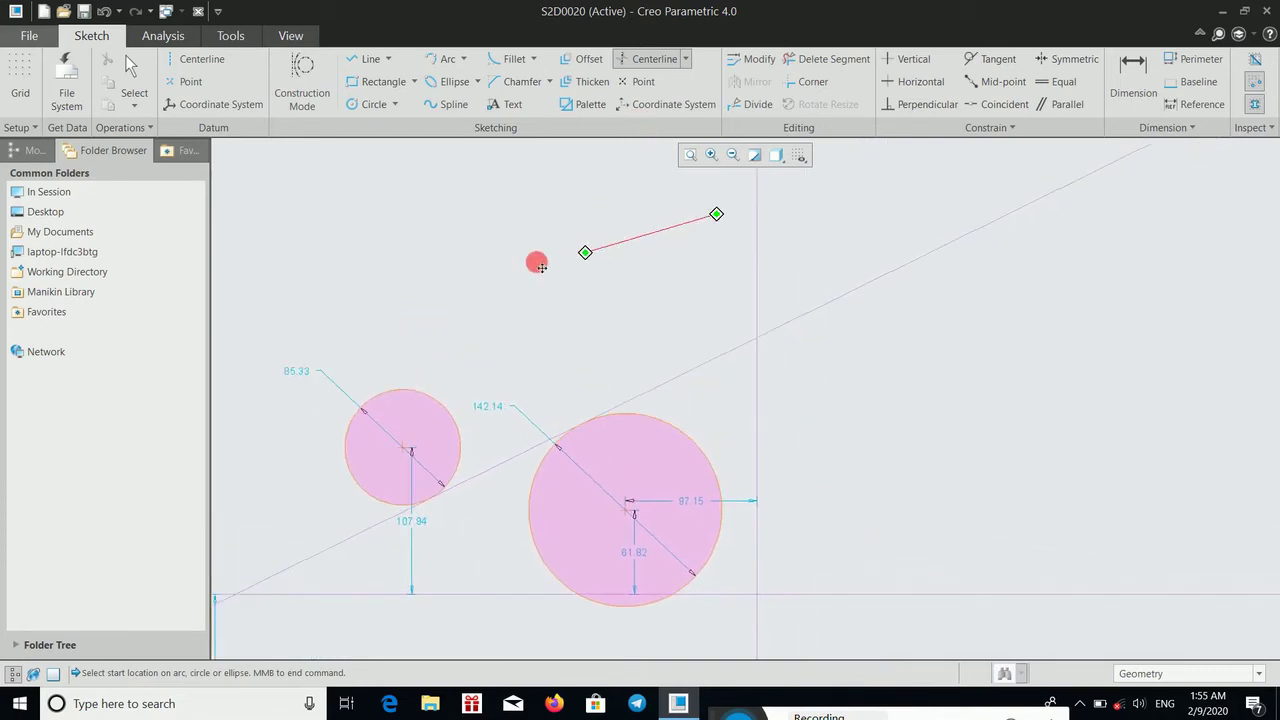
Step: Place seven sketch points right of the large circle, three of them aligned horizontally
{"action": "left_click", "coordinate": [643, 84]}
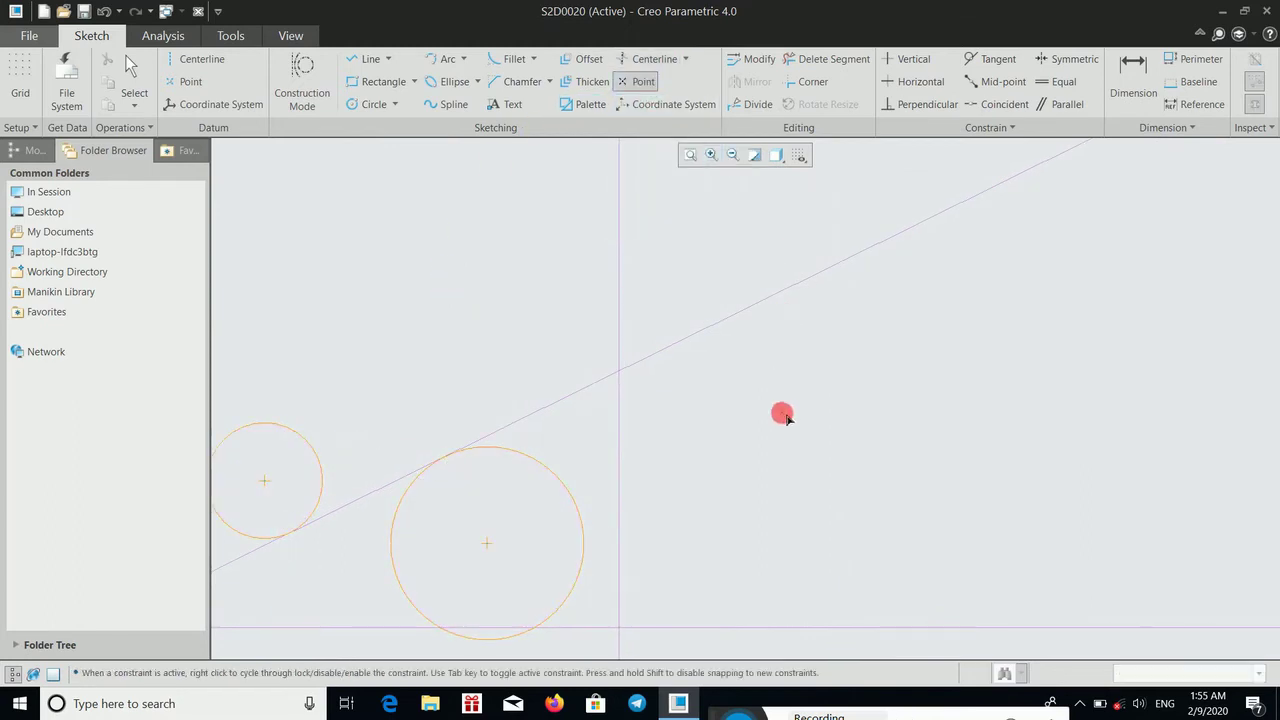
{"action": "middle_click_drag", "start_coordinate": [775, 415], "coordinate": [648, 356]}
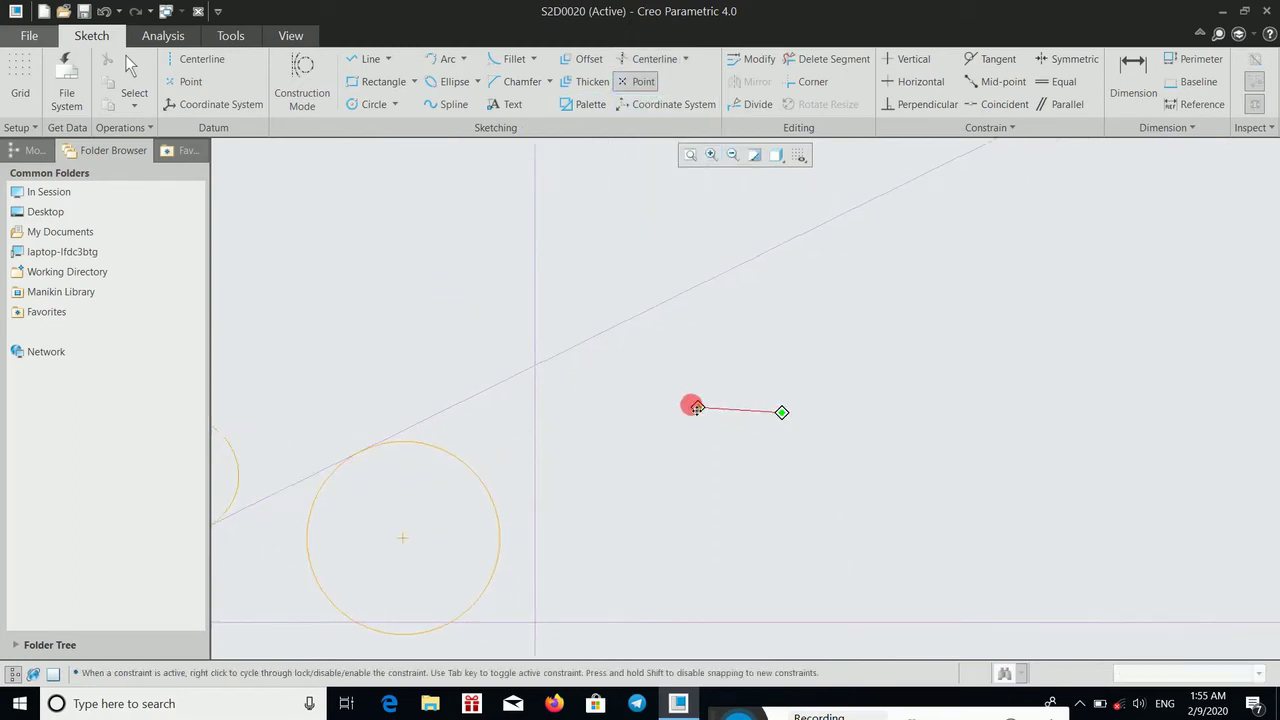
{"action": "left_click", "coordinate": [643, 352]}
{"action": "left_click", "coordinate": [800, 342]}
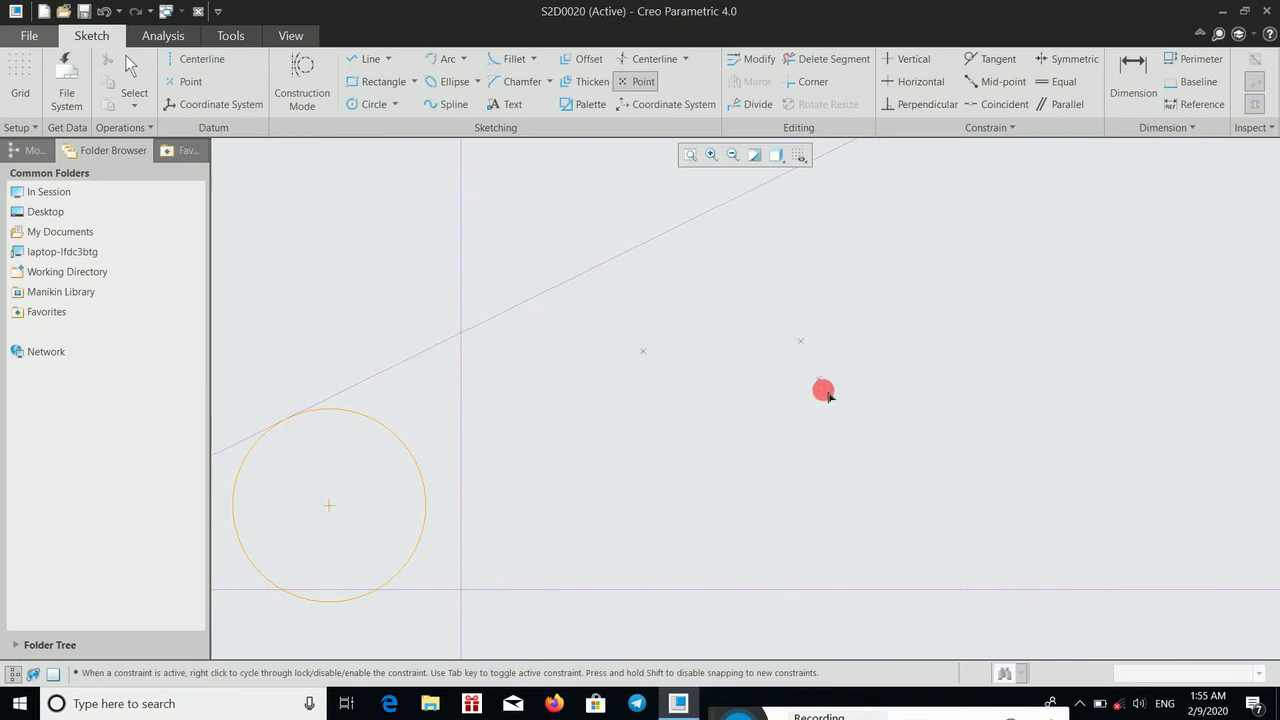
{"action": "left_click", "coordinate": [829, 401]}
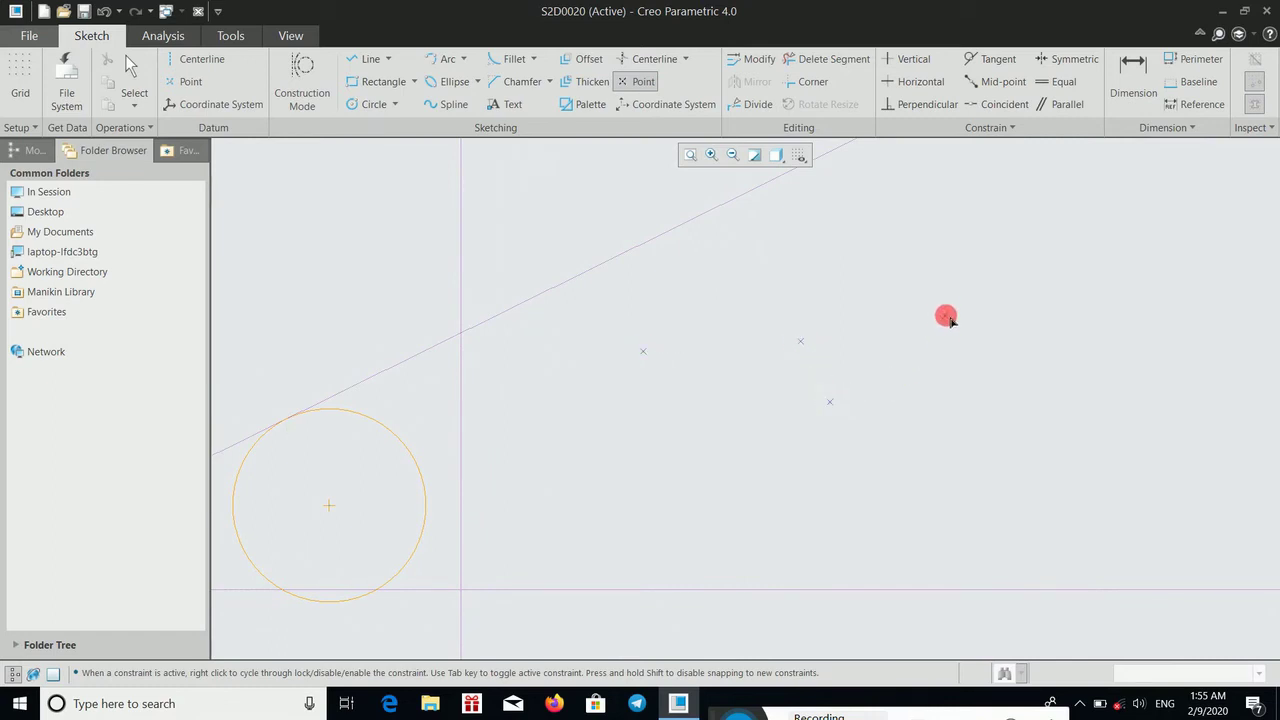
{"action": "left_click", "coordinate": [945, 315]}
{"action": "left_click", "coordinate": [983, 400]}
{"action": "left_click", "coordinate": [888, 369]}
{"action": "left_click", "coordinate": [720, 402]}
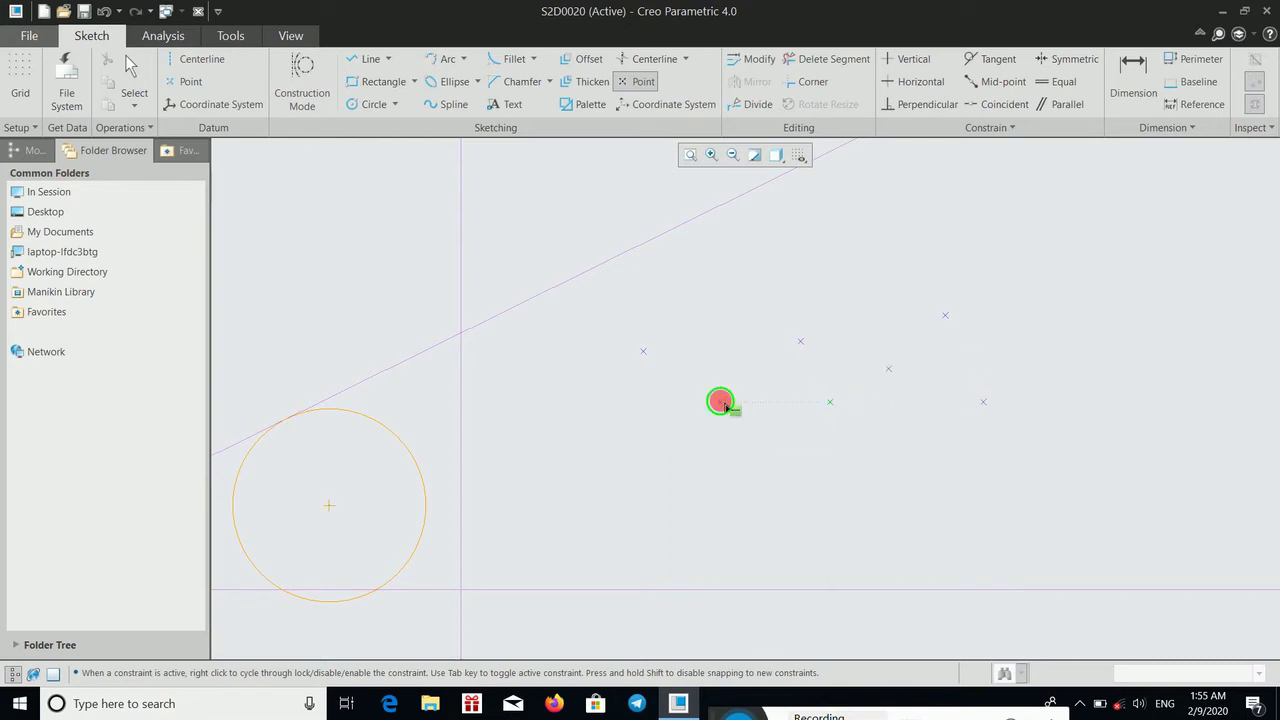
{"action": "middle_click", "coordinate": [771, 474]}
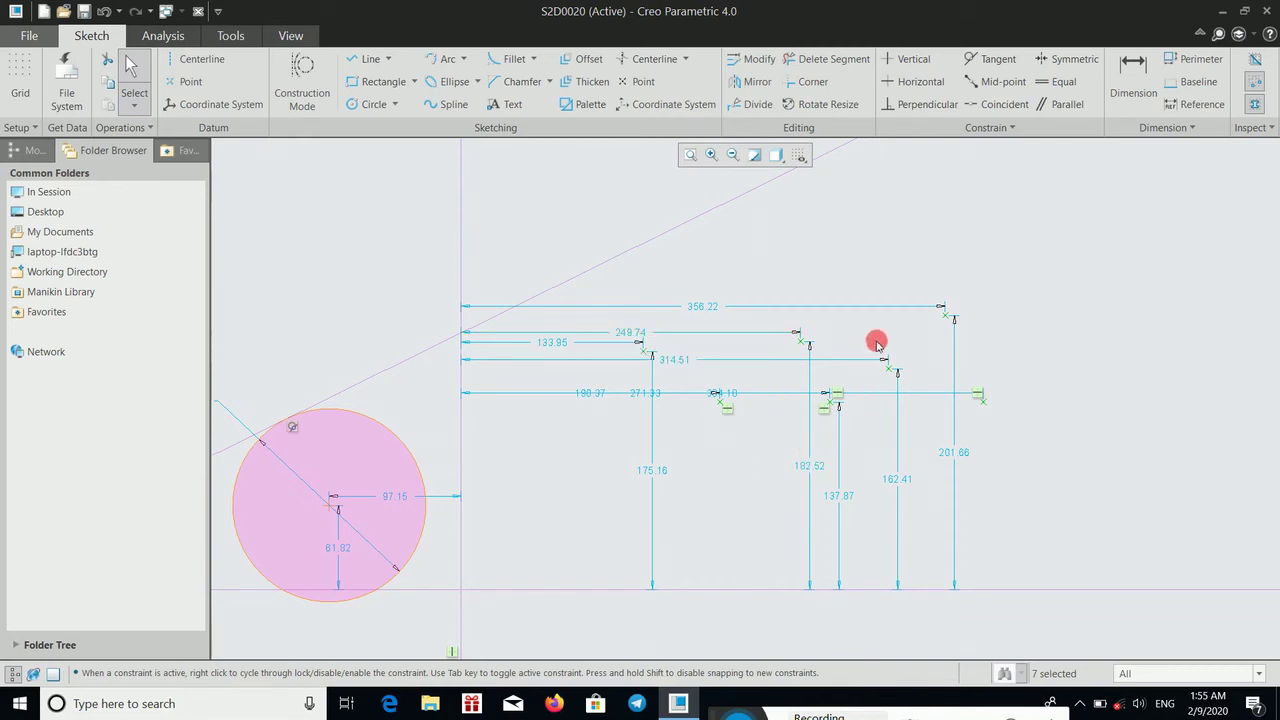
{"action": "middle_click_drag", "start_coordinate": [874, 330], "coordinate": [376, 368]}
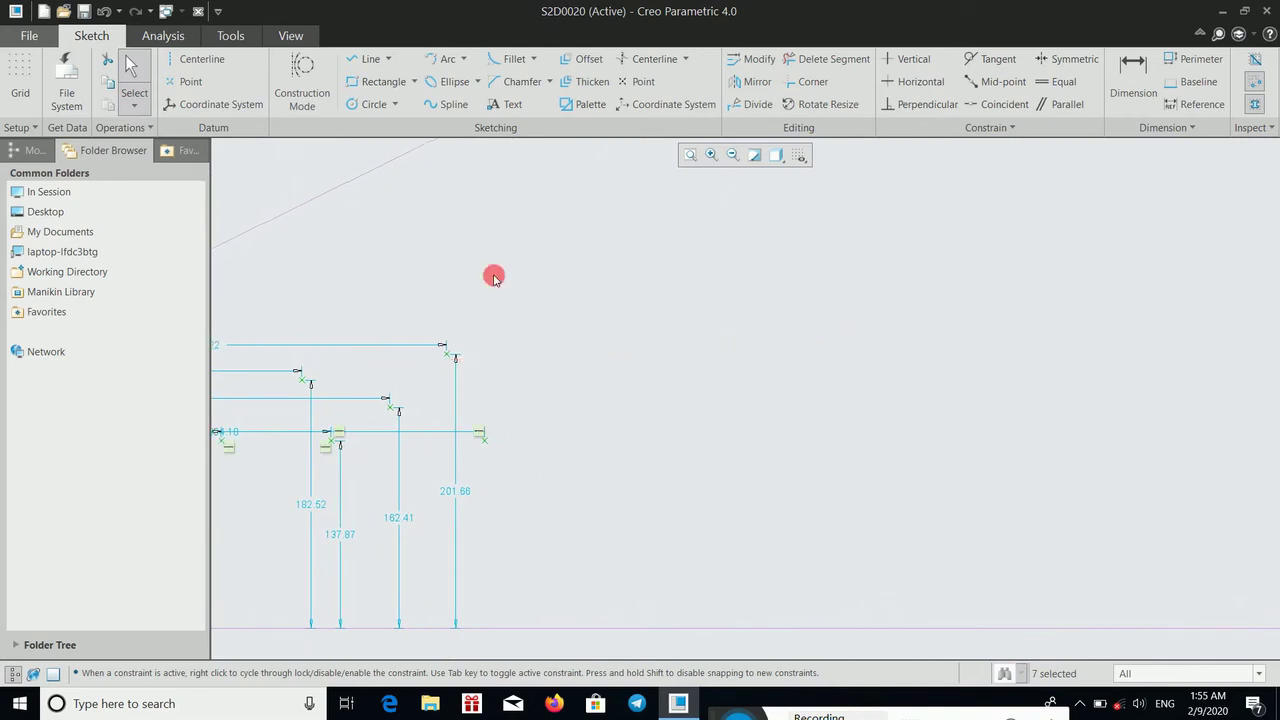
{"action": "left_click", "coordinate": [648, 113]}
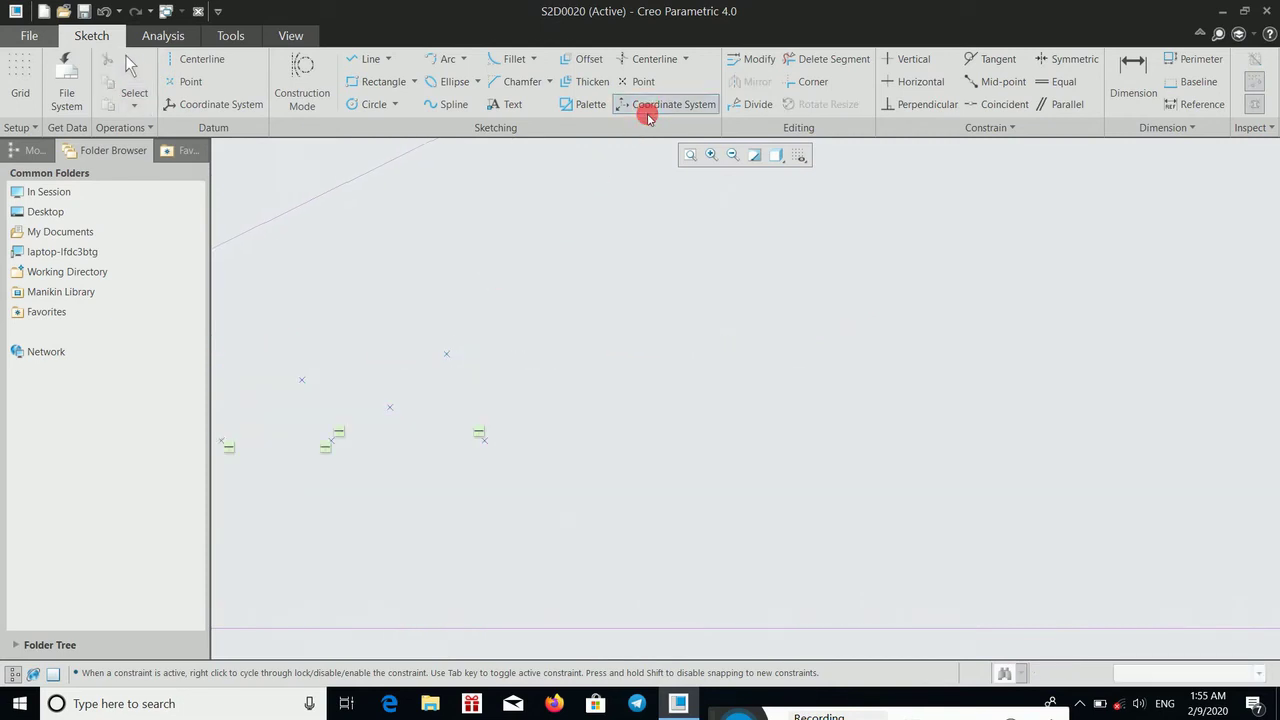
Step: Place one sketch coordinate system in open space at upper right and another on the lower row's rightmost point
{"action": "left_click", "coordinate": [682, 342]}
{"action": "mouse_move", "coordinate": [686, 357]}
{"action": "left_mouse_down"}
{"action": "mouse_move", "coordinate": [676, 373]}
{"action": "mouse_move", "coordinate": [810, 307]}
{"action": "left_mouse_up"}
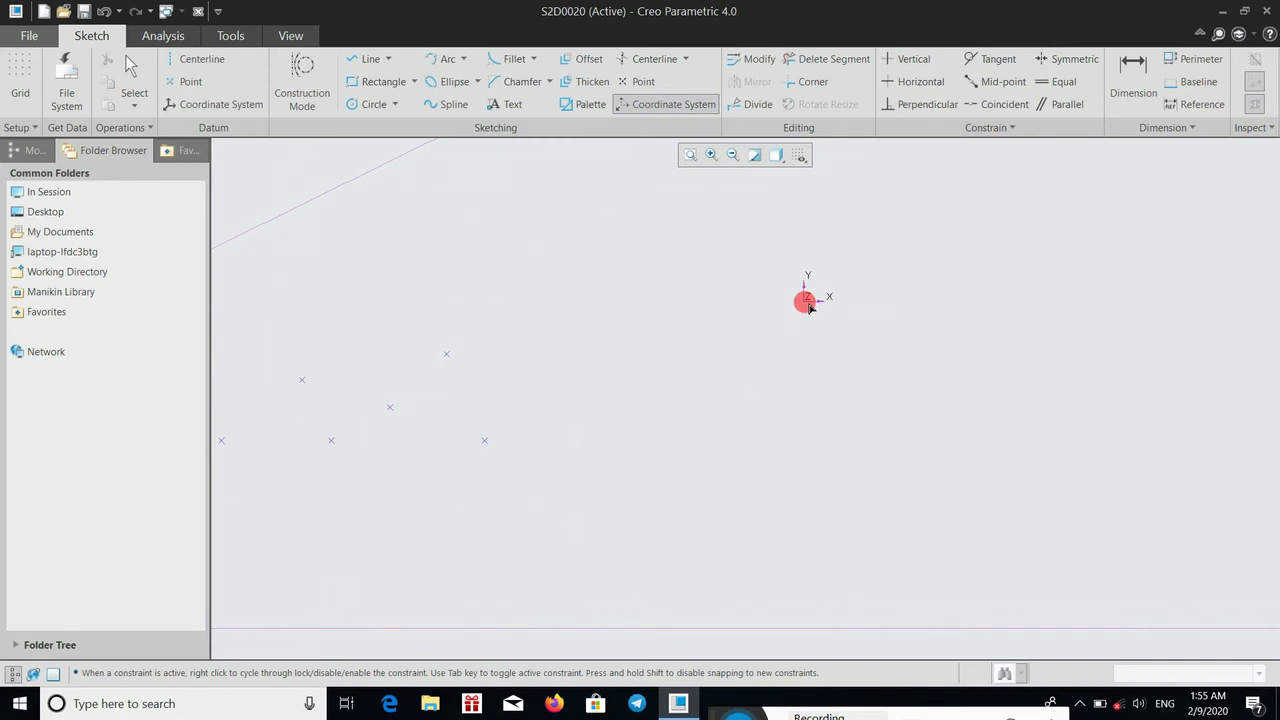
{"action": "left_click", "coordinate": [810, 307]}
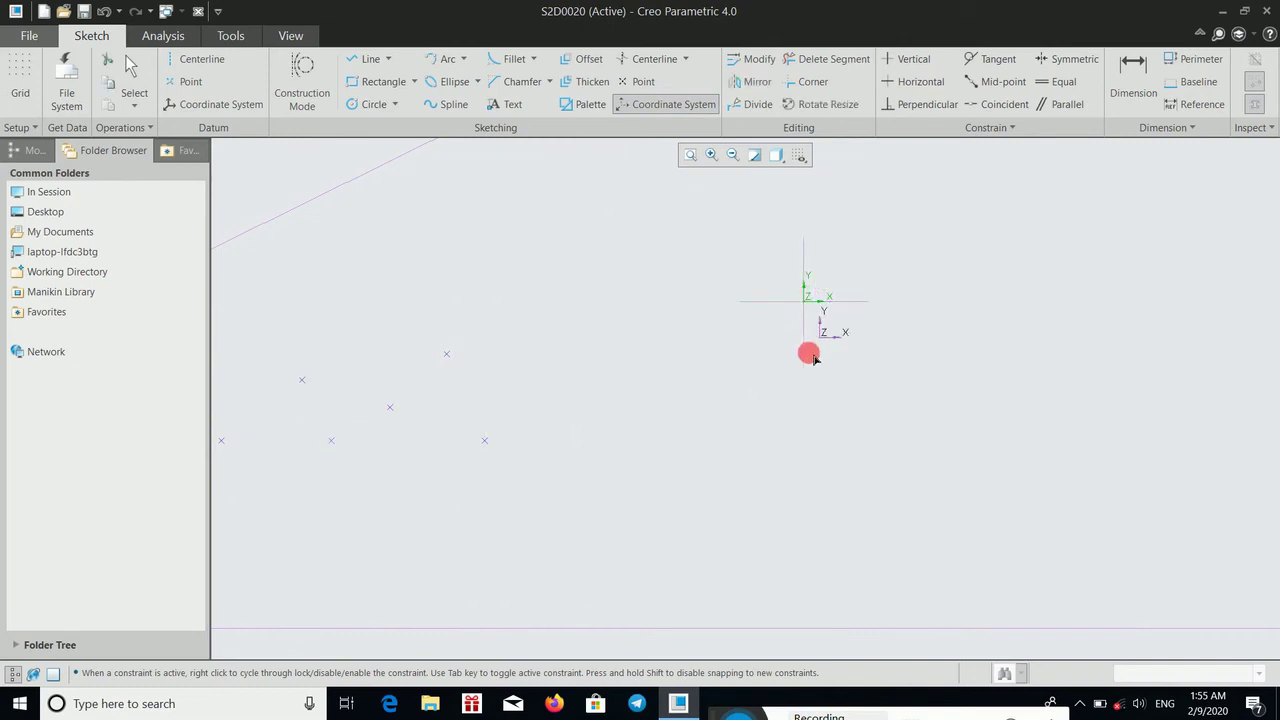
{"action": "left_click_drag", "start_coordinate": [505, 447], "coordinate": [487, 451]}
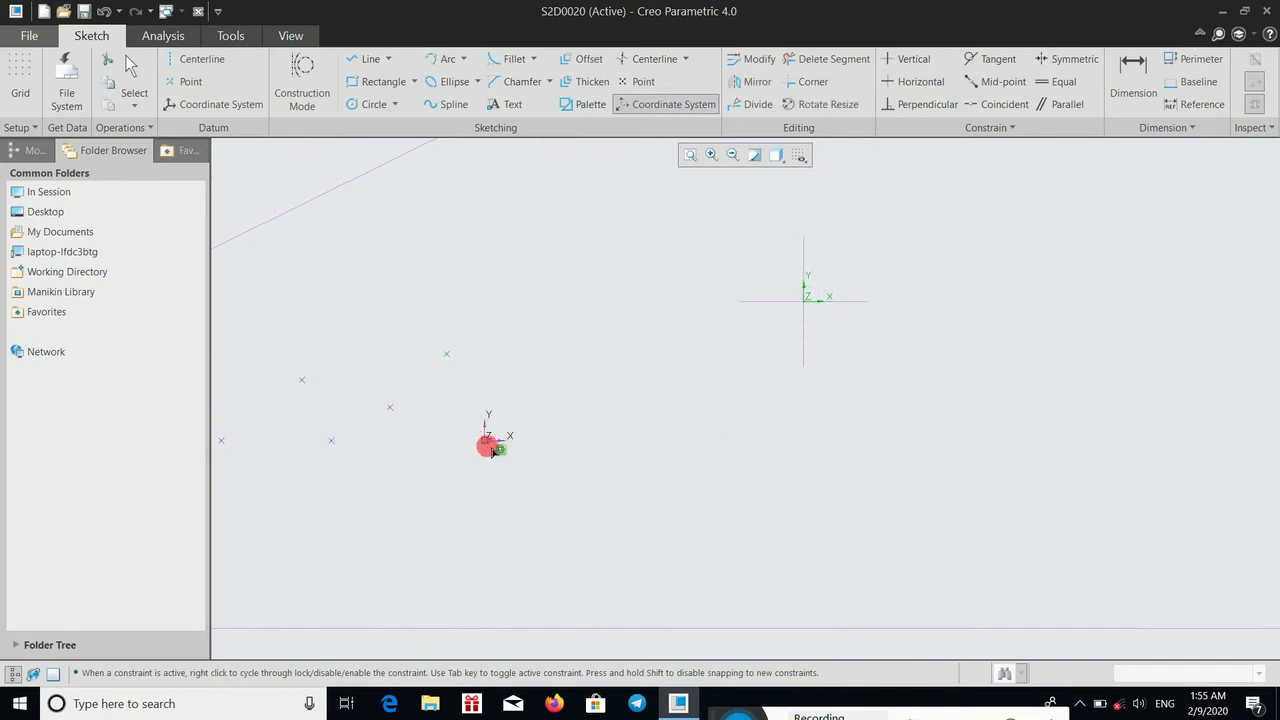
{"action": "left_click", "coordinate": [490, 447]}
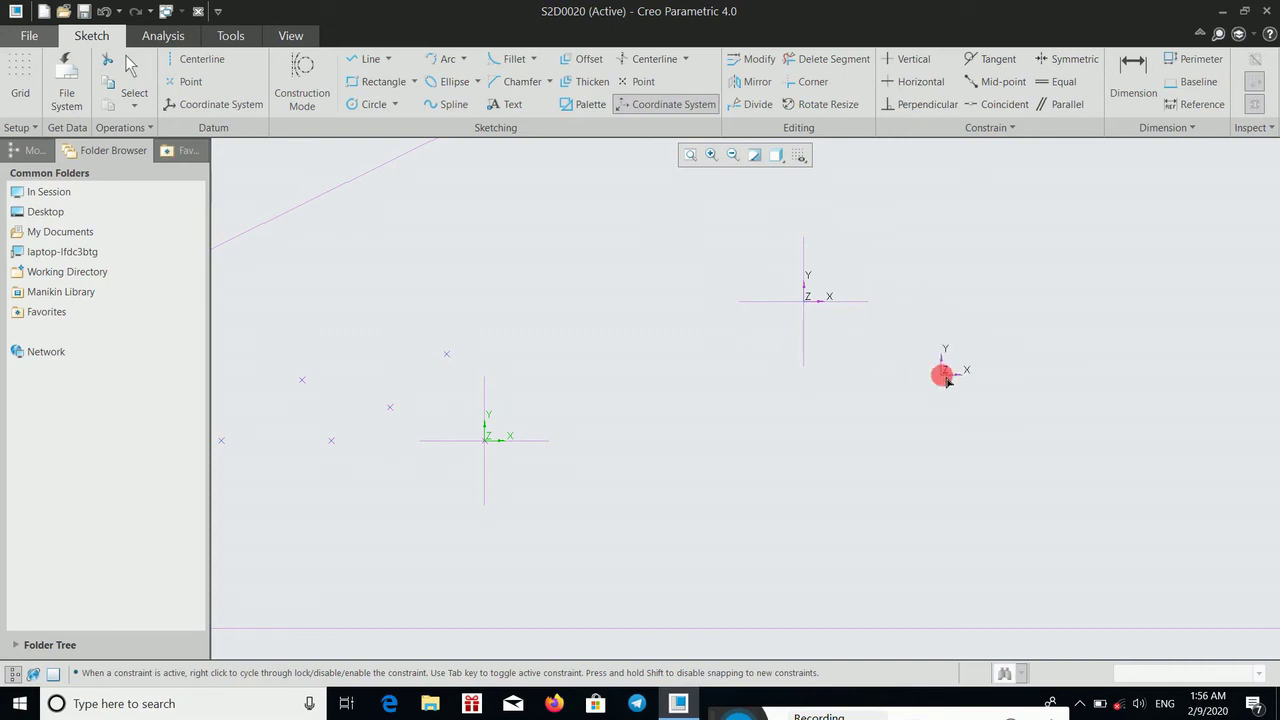
{"action": "middle_click", "coordinate": [945, 378]}
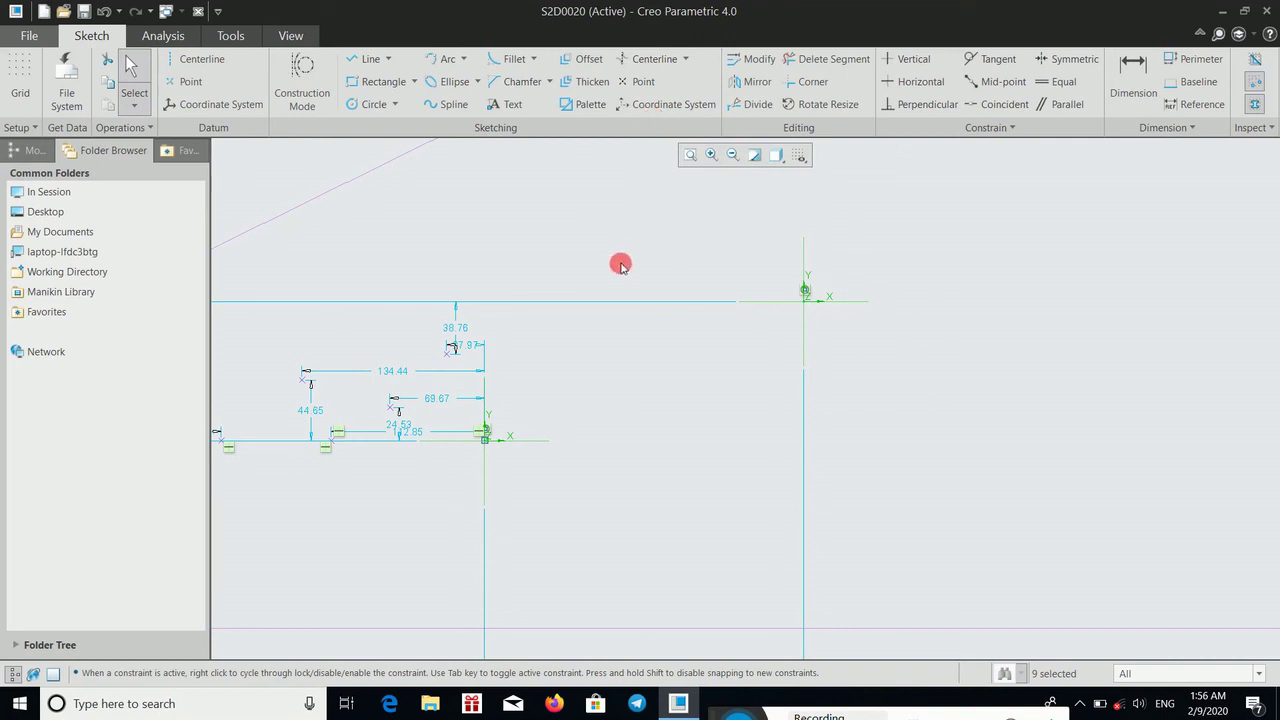
{"action": "middle_click_drag", "start_coordinate": [540, 333], "coordinate": [569, 370]}
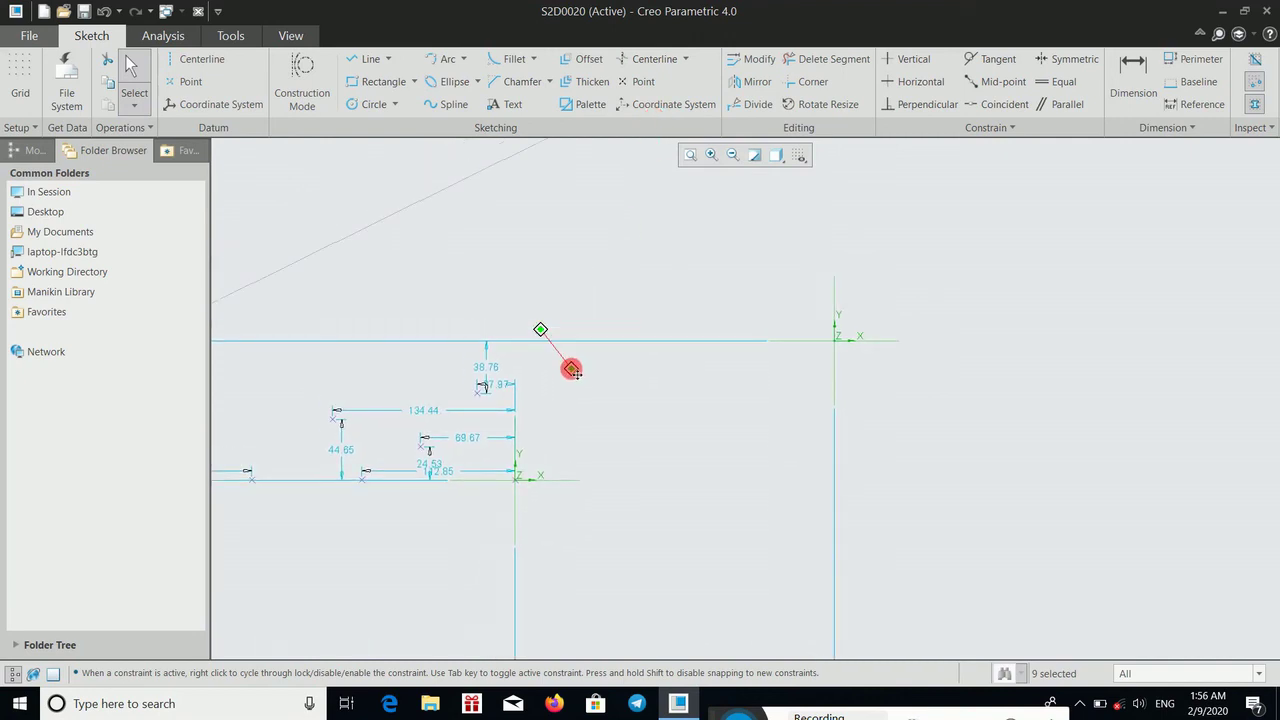